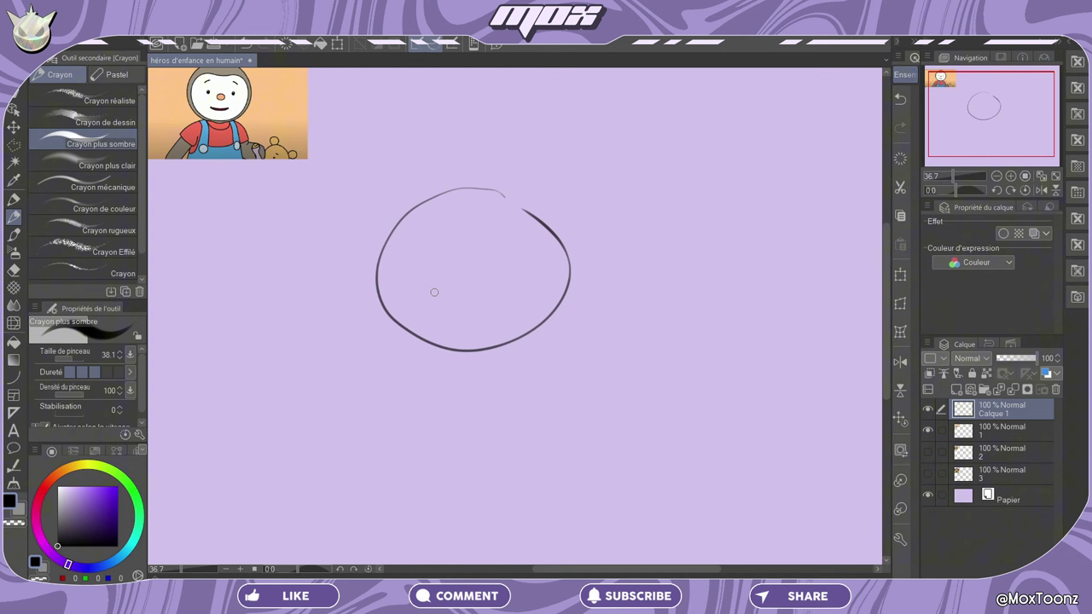
- Sketch a thick wide mouth, a rounded nose, two small eyes and eyebrows inside the oval head
mouse_move(511, 302)
left_mouse_down()
mouse_move(420, 290)
mouse_move(505, 293)
left_mouse_up()
mouse_move(413, 287)
left_mouse_down()
mouse_move(481, 297)
mouse_move(522, 293)
mouse_move(461, 297)
mouse_move(536, 280)
left_mouse_up()
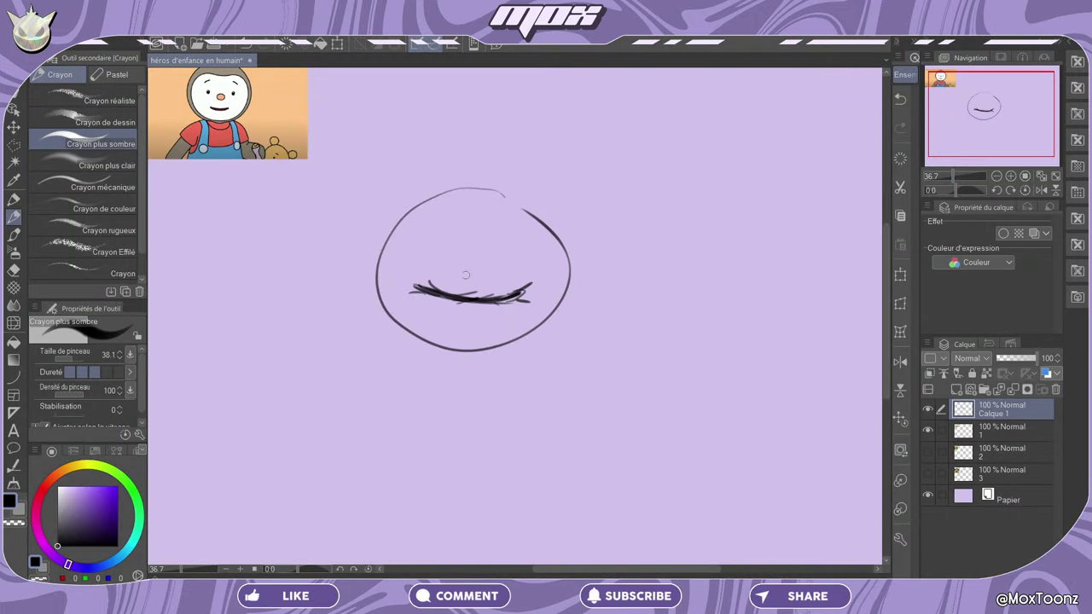
mouse_move(471, 272)
left_mouse_down()
mouse_move(481, 270)
mouse_move(461, 272)
left_mouse_up()
mouse_move(444, 275)
left_mouse_down()
mouse_move(495, 264)
mouse_move(494, 275)
left_mouse_up()
left_click_drag(426, 238, 430, 242)
left_click_drag(508, 241, 513, 241)
mouse_move(420, 220)
left_mouse_down()
mouse_move(438, 207)
mouse_move(519, 213)
left_mouse_up()
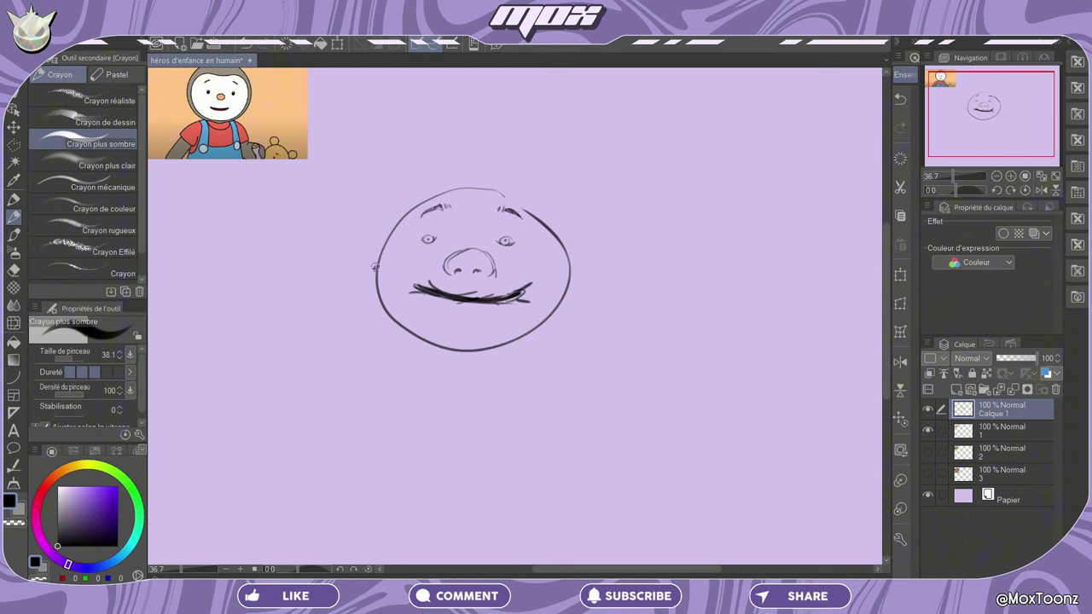
- Add small ears on both sides of the head and a rough hood outline with chin strokes inside the head contour
left_click_drag(375, 267, 374, 252)
left_click_drag(569, 250, 572, 273)
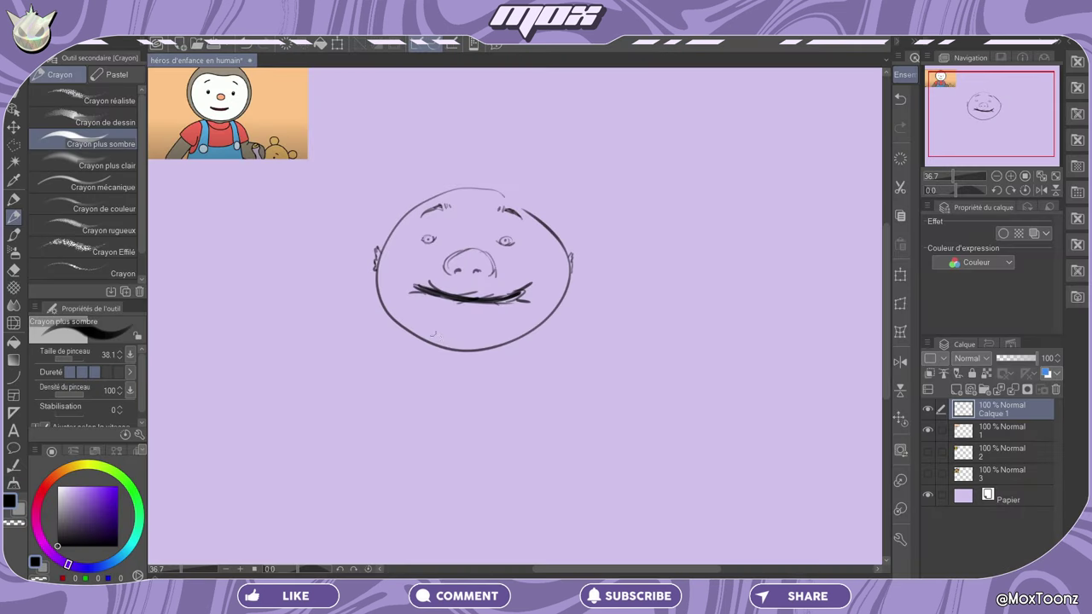
mouse_move(445, 341)
left_mouse_down()
mouse_move(399, 312)
mouse_move(406, 318)
mouse_move(397, 252)
mouse_move(422, 207)
mouse_move(462, 188)
mouse_move(493, 195)
left_mouse_up()
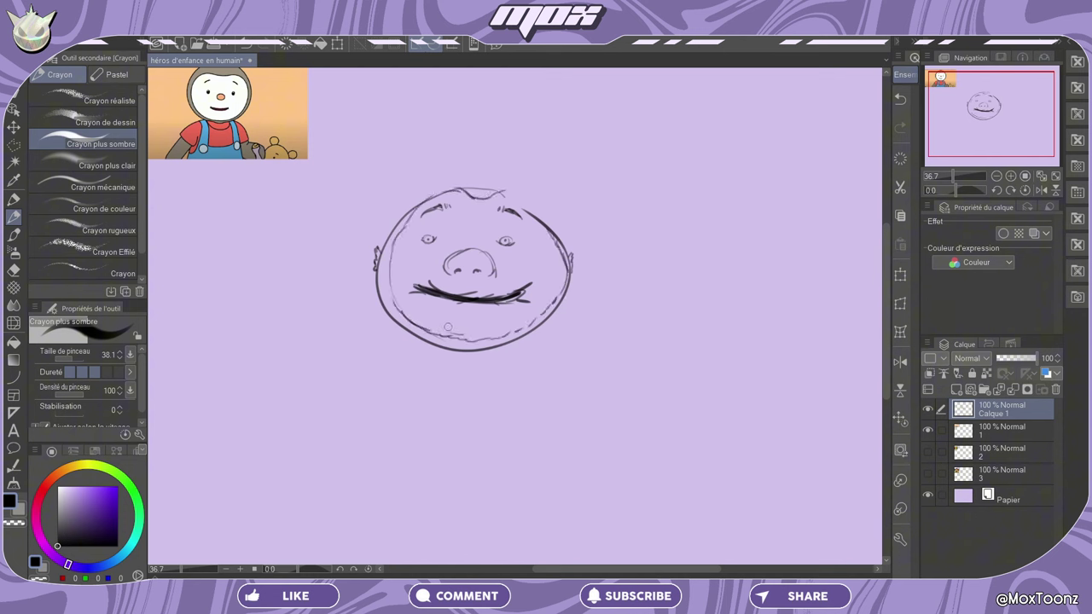
mouse_move(443, 331)
left_mouse_down()
mouse_move(485, 326)
mouse_move(474, 329)
left_mouse_up()
mouse_move(390, 278)
left_mouse_down()
mouse_move(391, 306)
mouse_move(457, 334)
mouse_move(544, 317)
left_mouse_up()
left_click_drag(408, 213, 383, 316)
mouse_move(459, 186)
left_mouse_down()
mouse_move(497, 193)
mouse_move(558, 238)
left_mouse_up()
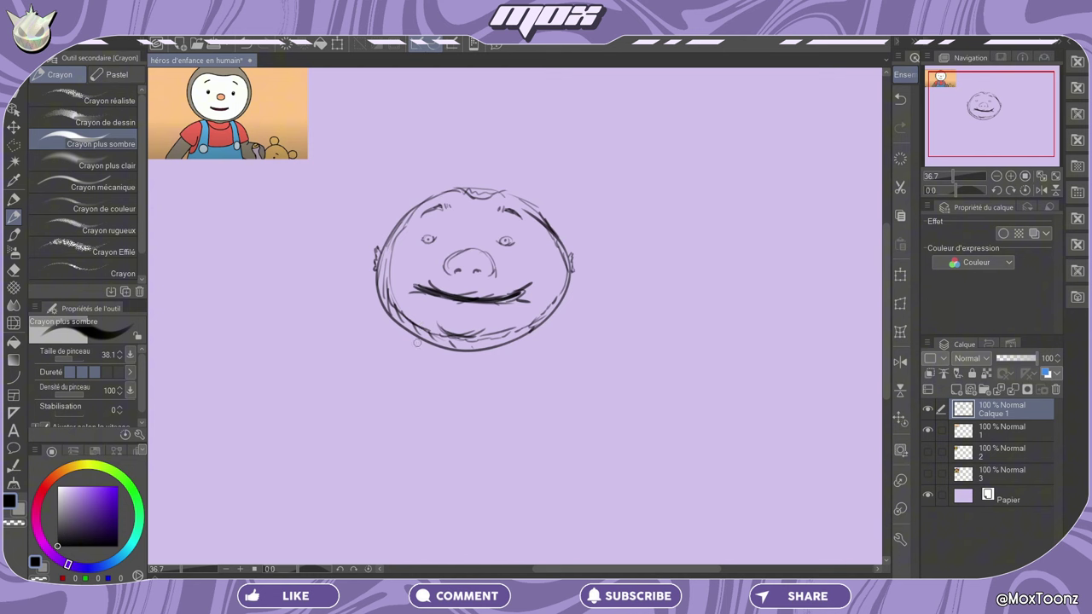
- Sketch the shirt collar below the head and the overalls' two straps, bib edge and round buttons
mouse_move(414, 343)
left_mouse_down()
mouse_move(517, 365)
mouse_move(481, 356)
left_mouse_up()
left_click_drag(408, 341, 415, 431)
left_click_drag(529, 337, 534, 425)
left_click_drag(416, 431, 512, 424)
left_click_drag(390, 421, 401, 460)
left_click_drag(517, 419, 529, 459)
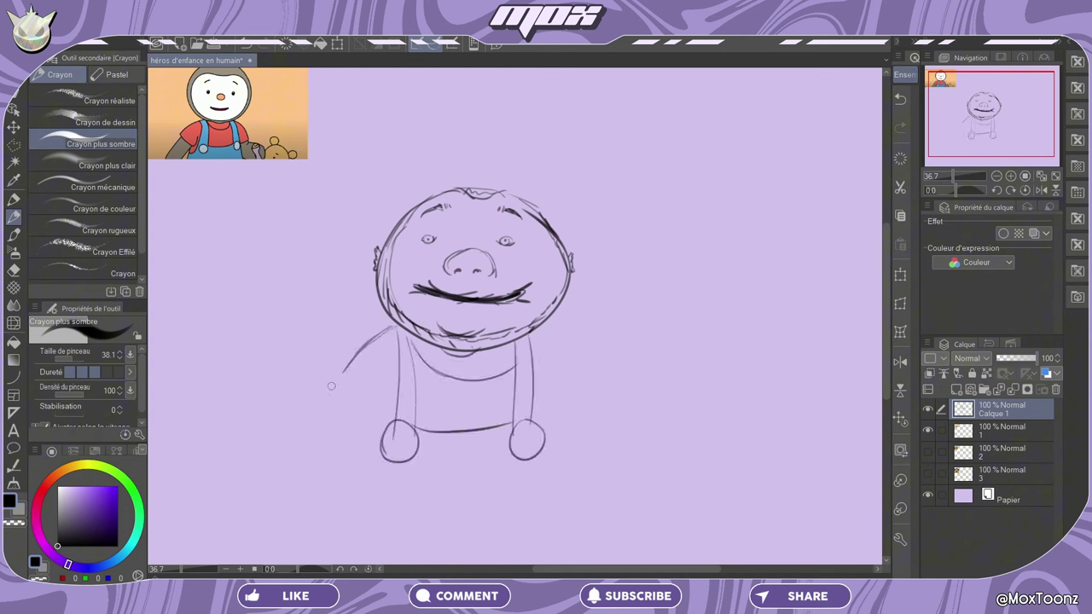
- Sketch the shoulders, short sleeves and arms on both sides of the overalls
mouse_move(345, 369)
left_mouse_down()
mouse_move(369, 403)
mouse_move(393, 391)
left_mouse_up()
mouse_move(536, 333)
left_mouse_down()
mouse_move(562, 348)
mouse_move(578, 381)
left_mouse_up()
left_click_drag(556, 401, 577, 382)
left_click_drag(375, 329, 314, 519)
left_click_drag(344, 372, 368, 536)
left_click_drag(386, 393, 351, 495)
left_click_drag(581, 384, 595, 428)
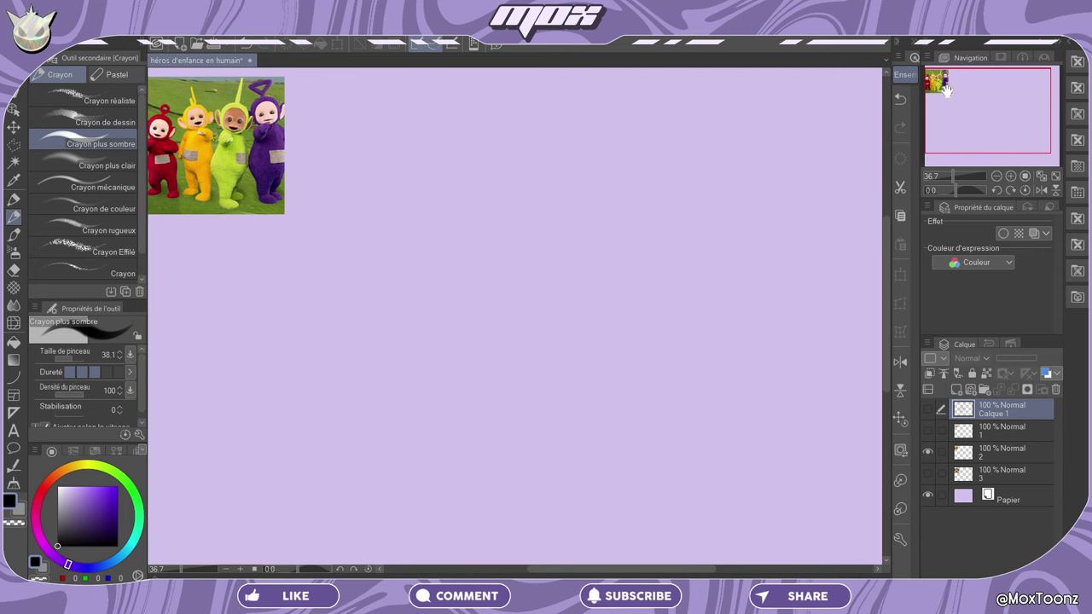
- Add a new raster layer for the Teletubby sketch
left_click(956, 389)
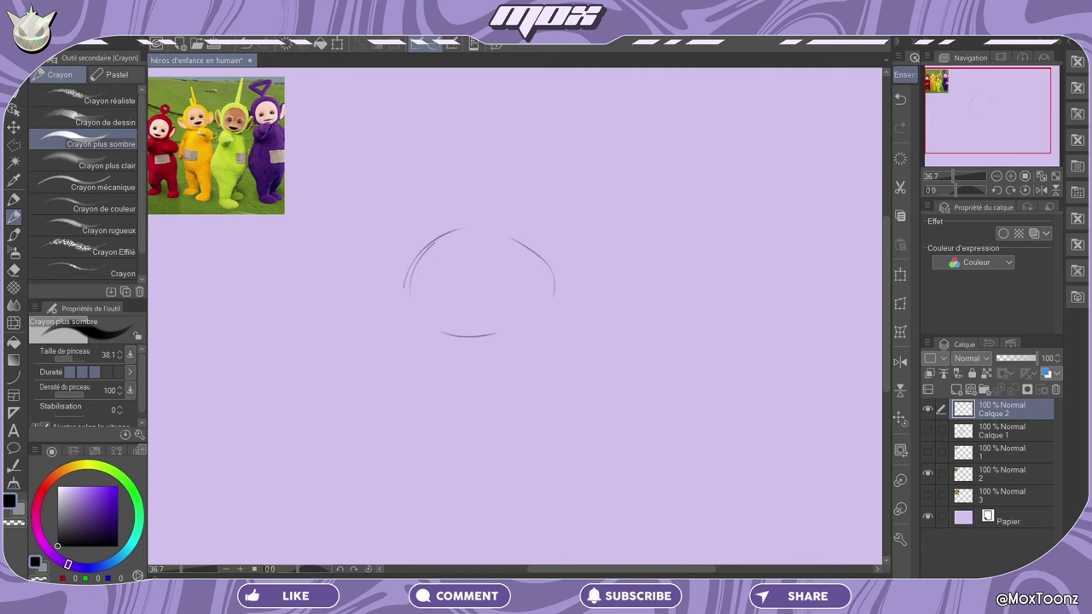
left_click_drag(408, 281, 437, 350)
left_click_drag(442, 333, 496, 335)
left_click(900, 101)
left_click(900, 100)
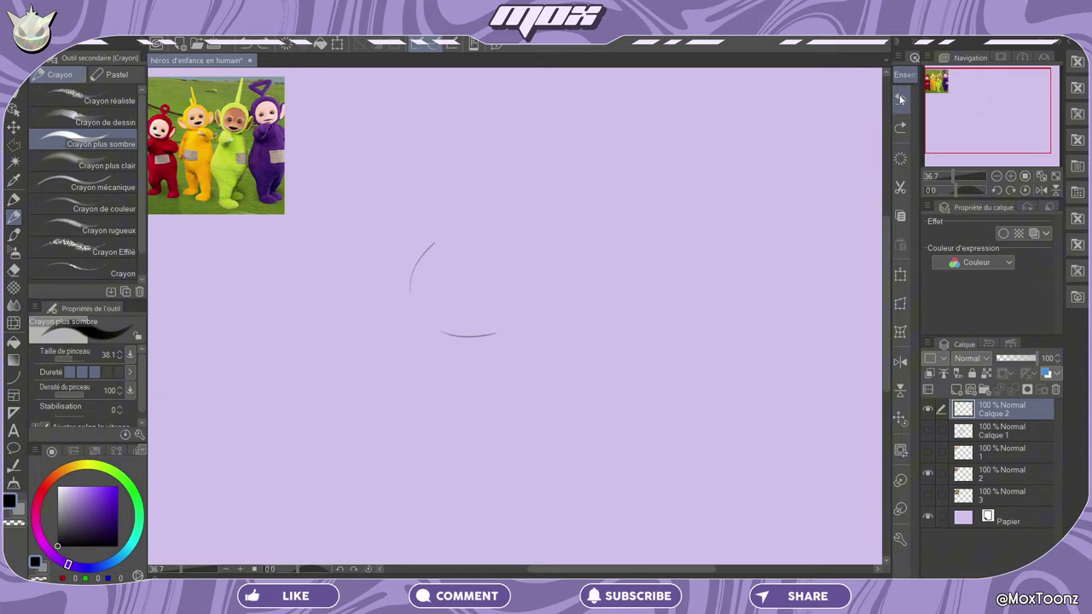
left_click(900, 101)
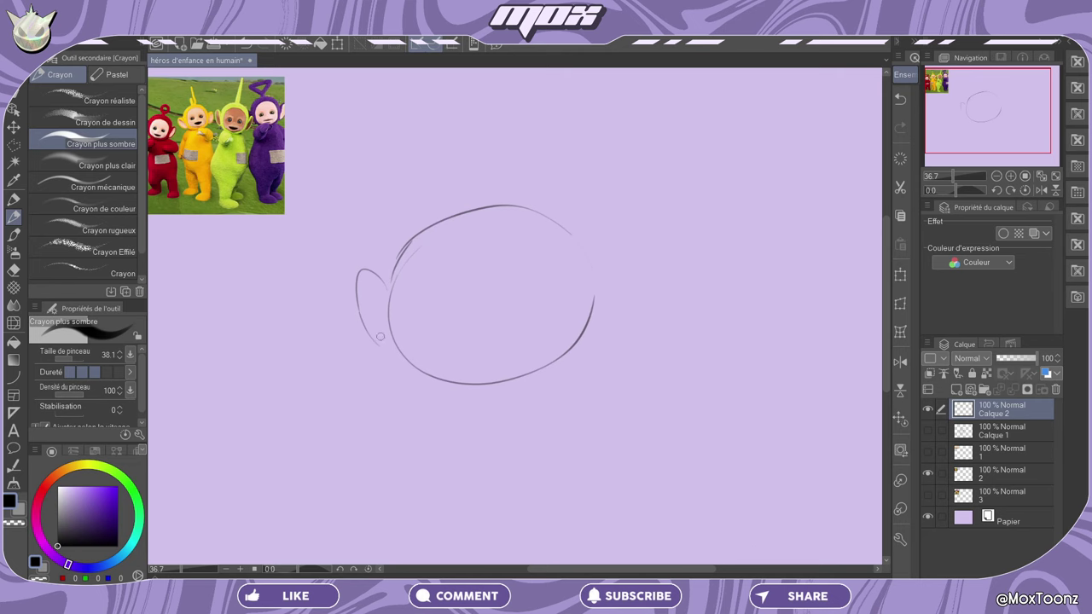
- Draw the pointed ear on the head's right side and a rough oval face opening inside the head outline
left_click_drag(592, 274, 599, 331)
mouse_move(619, 265)
left_mouse_down()
mouse_move(628, 287)
mouse_move(616, 252)
left_mouse_up()
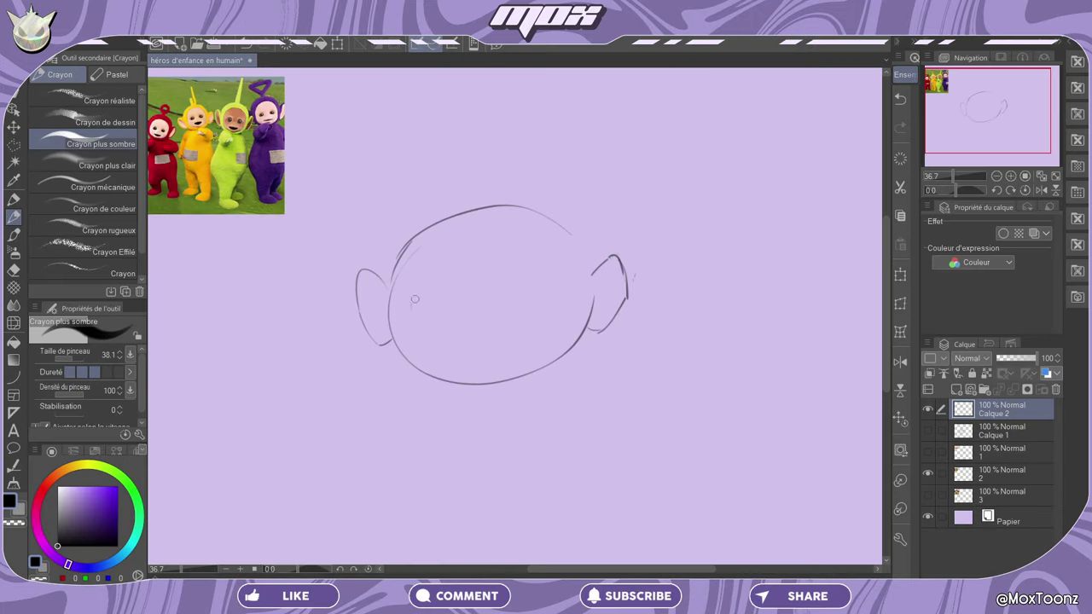
mouse_move(408, 269)
left_mouse_down()
mouse_move(411, 332)
mouse_move(449, 358)
mouse_move(431, 352)
mouse_move(503, 343)
left_mouse_up()
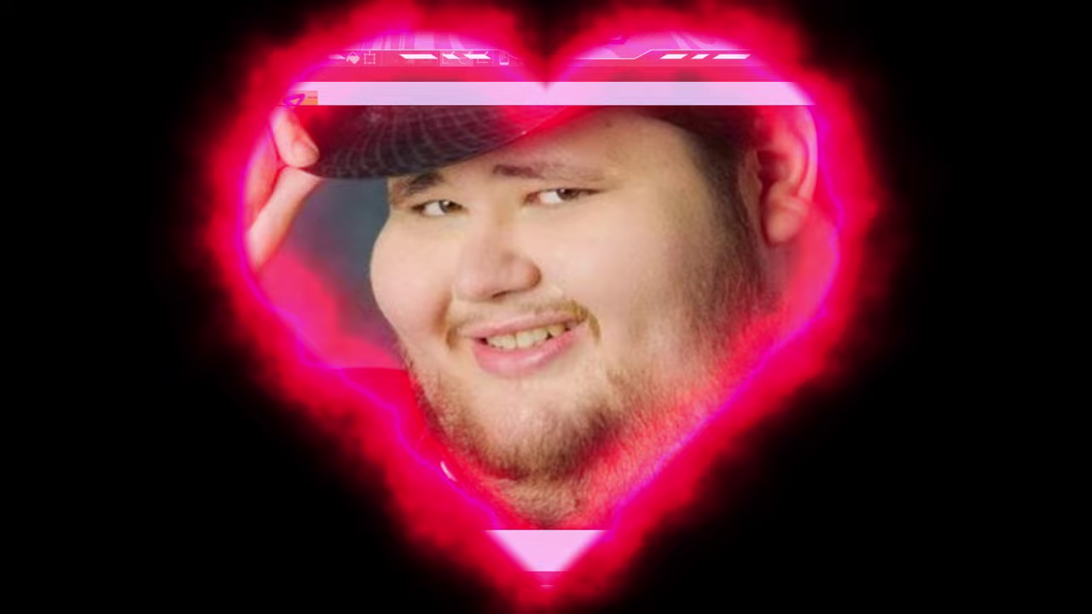
left_click_drag(576, 282, 573, 318)
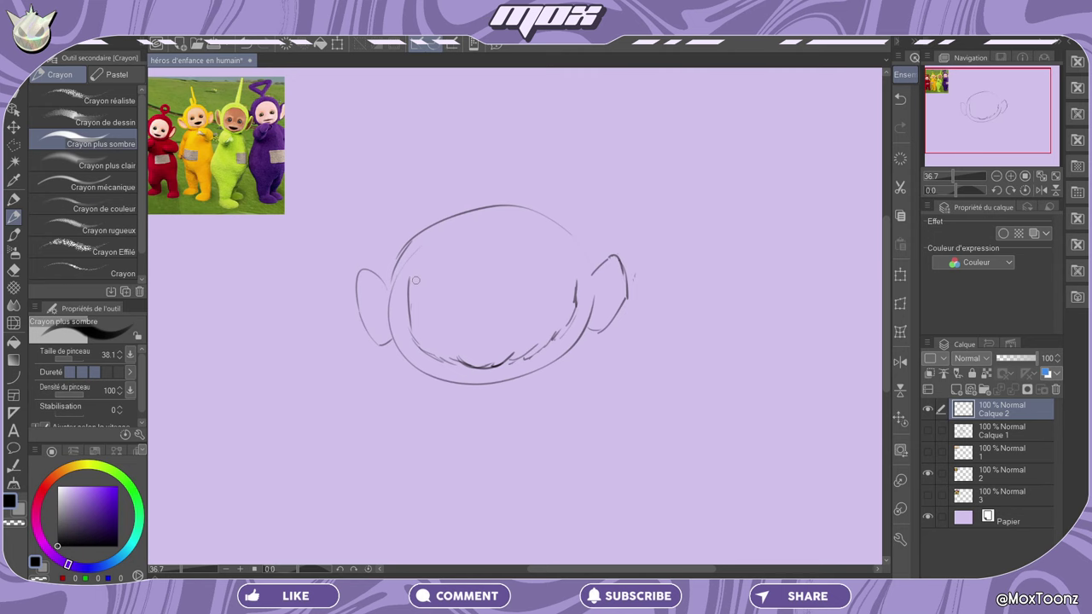
mouse_move(416, 280)
left_mouse_down()
mouse_move(503, 221)
mouse_move(523, 223)
mouse_move(580, 286)
mouse_move(409, 326)
left_mouse_up()
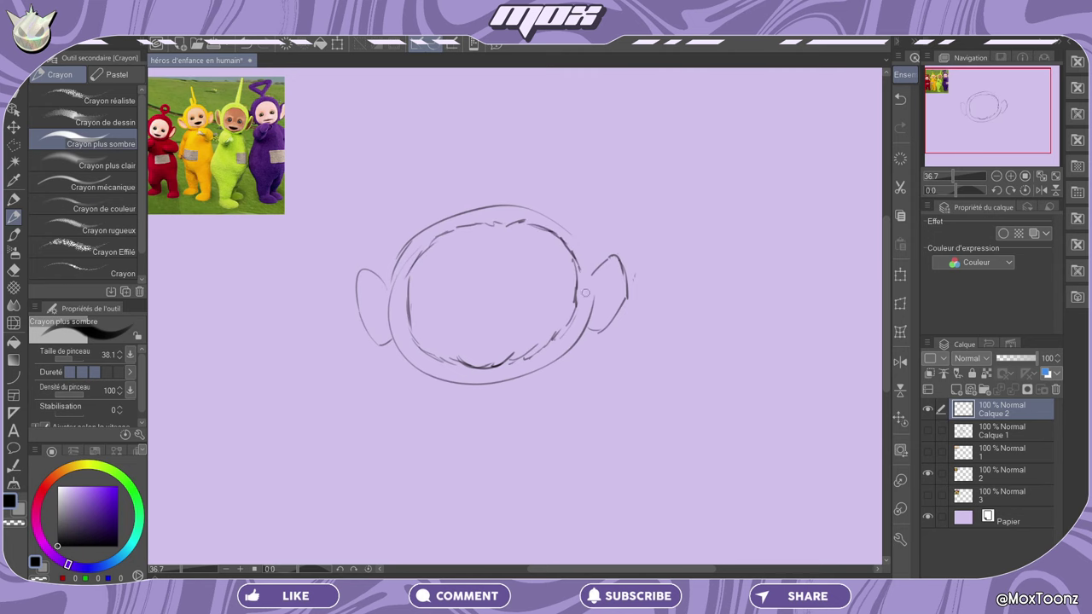
left_click_drag(574, 309, 576, 268)
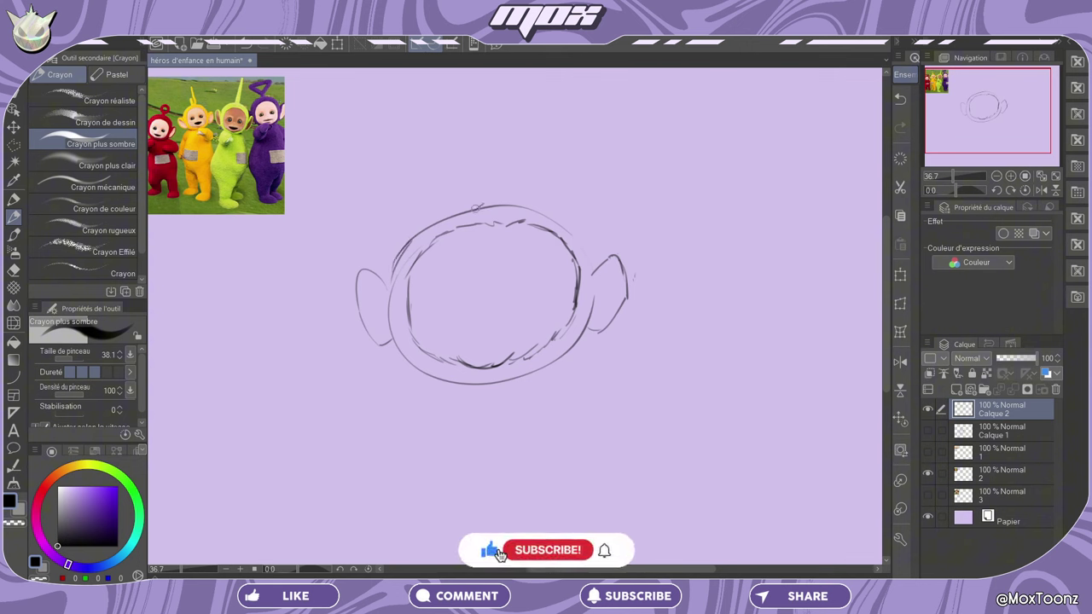
- Sketch an antenna on top of the head with a short stem and a ring at its end
mouse_move(471, 216)
left_mouse_down()
mouse_move(476, 186)
mouse_move(492, 208)
left_mouse_up()
mouse_move(466, 218)
left_mouse_down()
mouse_move(477, 184)
mouse_move(470, 128)
mouse_move(512, 181)
left_mouse_up()
left_click_drag(482, 149, 497, 173)
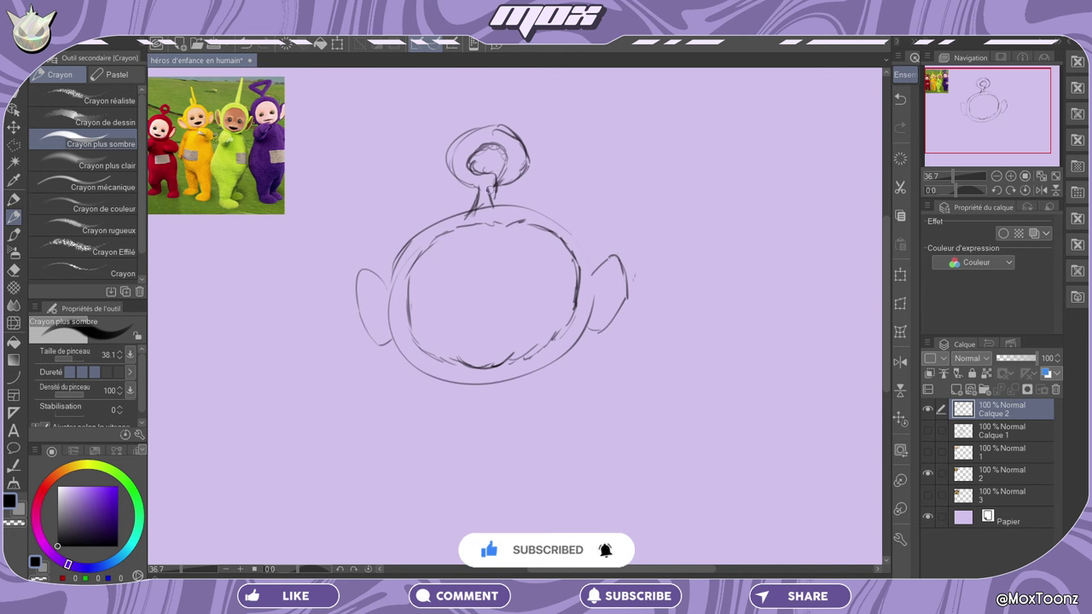
left_click_drag(452, 220, 477, 179)
mouse_move(489, 195)
left_mouse_down()
mouse_move(504, 203)
mouse_move(486, 196)
left_mouse_up()
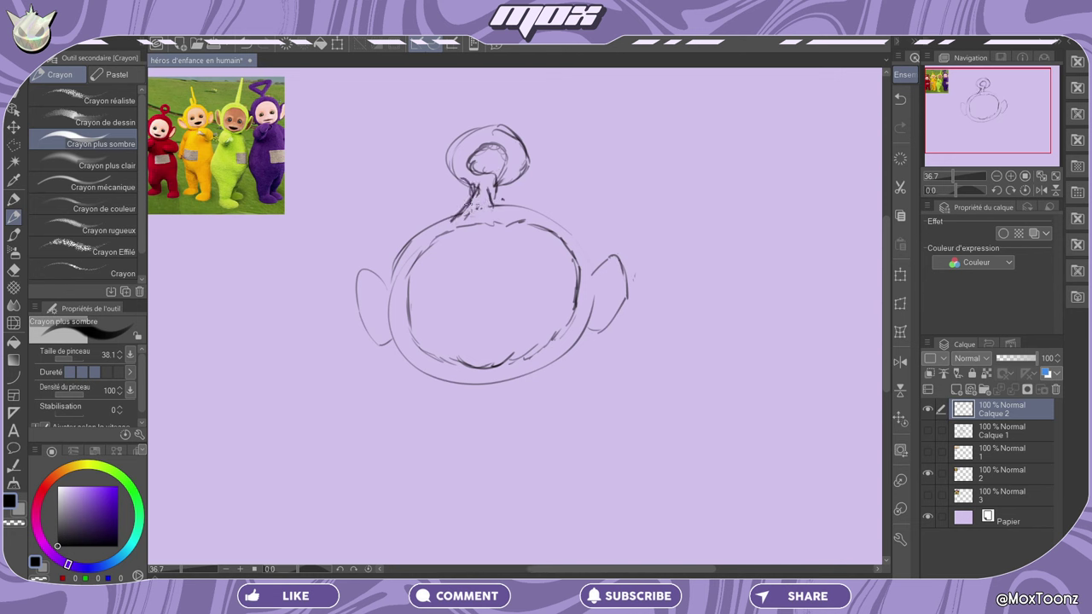
- Draw two large round eyes inside the face opening and shade their pupils dark
left_click_drag(509, 289, 541, 287)
left_click_drag(435, 285, 450, 299)
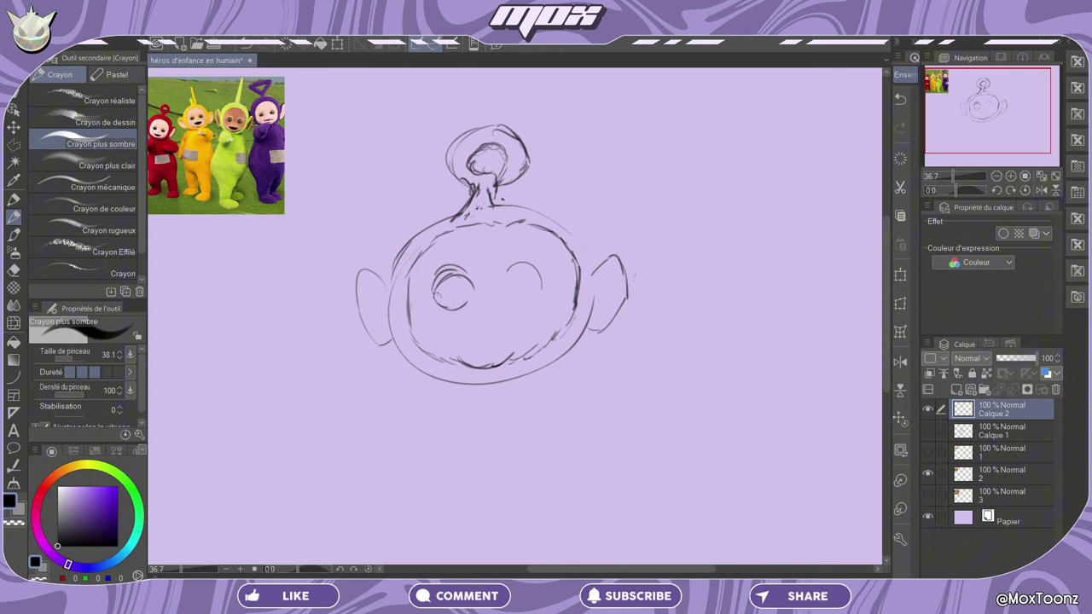
left_click_drag(437, 295, 448, 295)
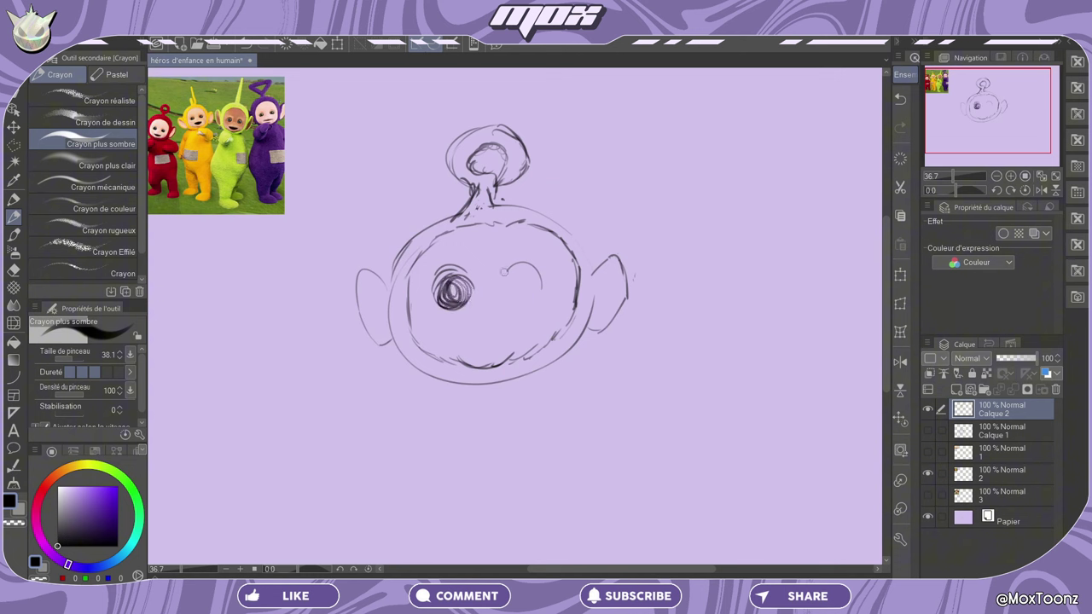
mouse_move(452, 293)
left_mouse_down()
mouse_move(461, 325)
mouse_move(507, 322)
left_mouse_up()
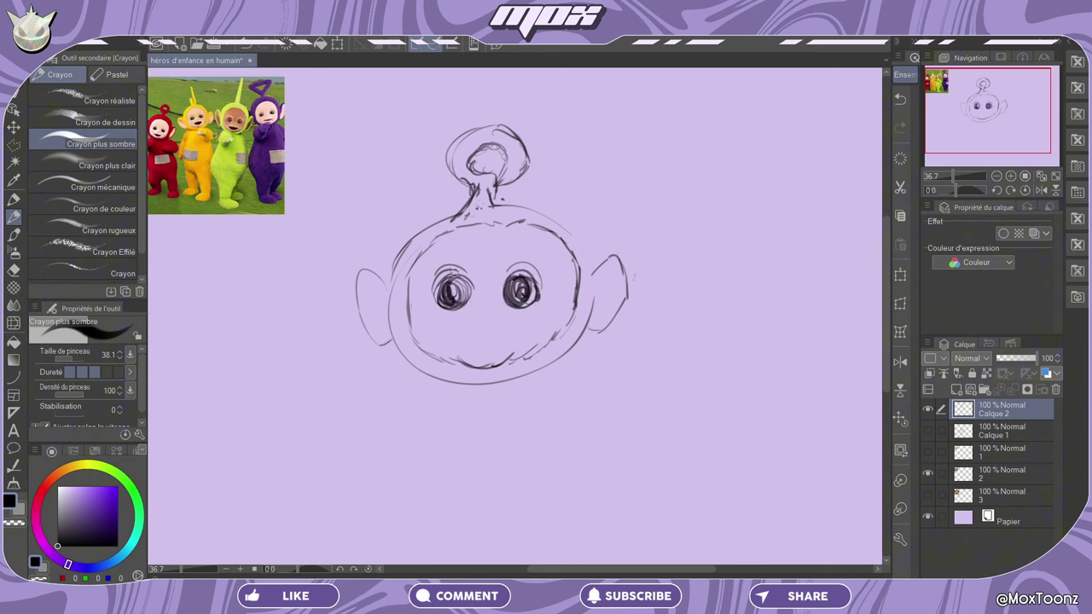
- Draw a wide grinning mouth with a chin line and a small nose between the eyes
key("c")
key("x")
left_click_drag(545, 360, 590, 345)
mouse_move(443, 361)
left_mouse_down()
mouse_move(482, 393)
mouse_move(535, 390)
left_mouse_up()
left_click_drag(488, 343, 512, 332)
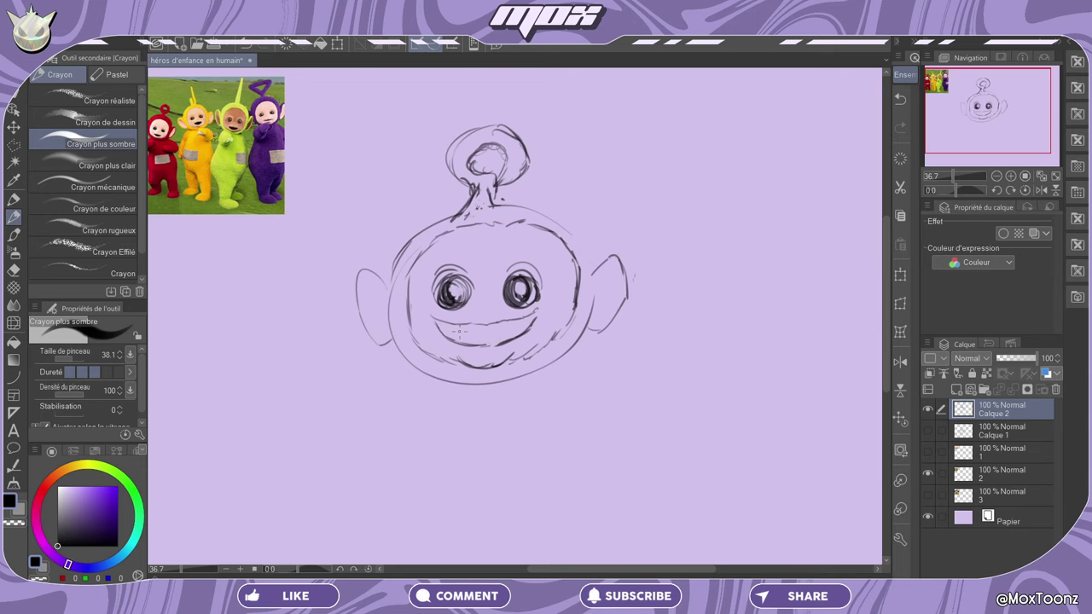
mouse_move(489, 301)
left_mouse_down()
mouse_move(490, 316)
mouse_move(486, 301)
left_mouse_up()
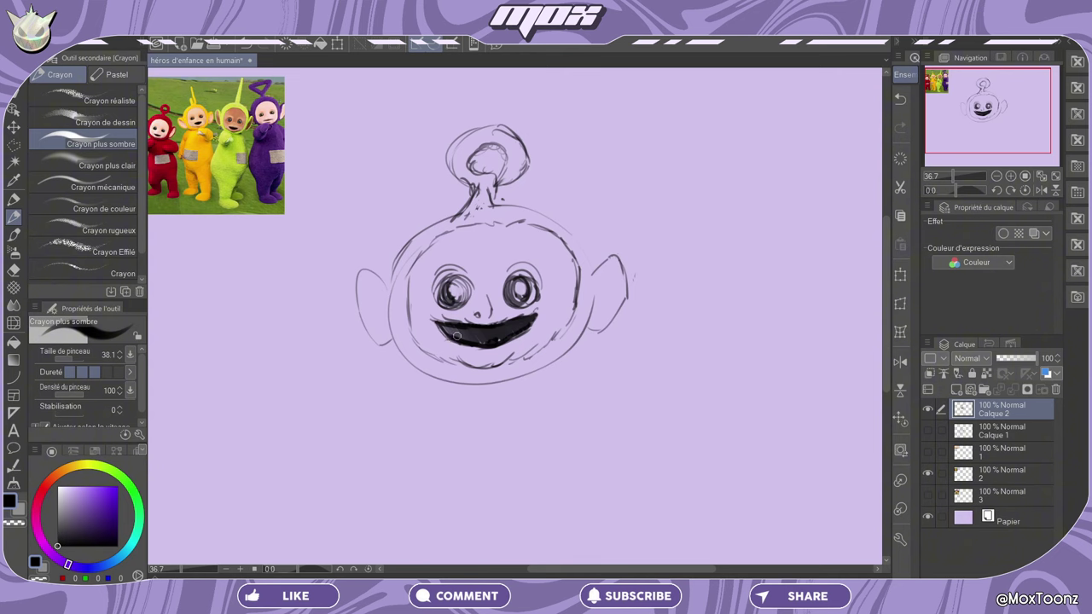
left_click_drag(447, 337, 457, 378)
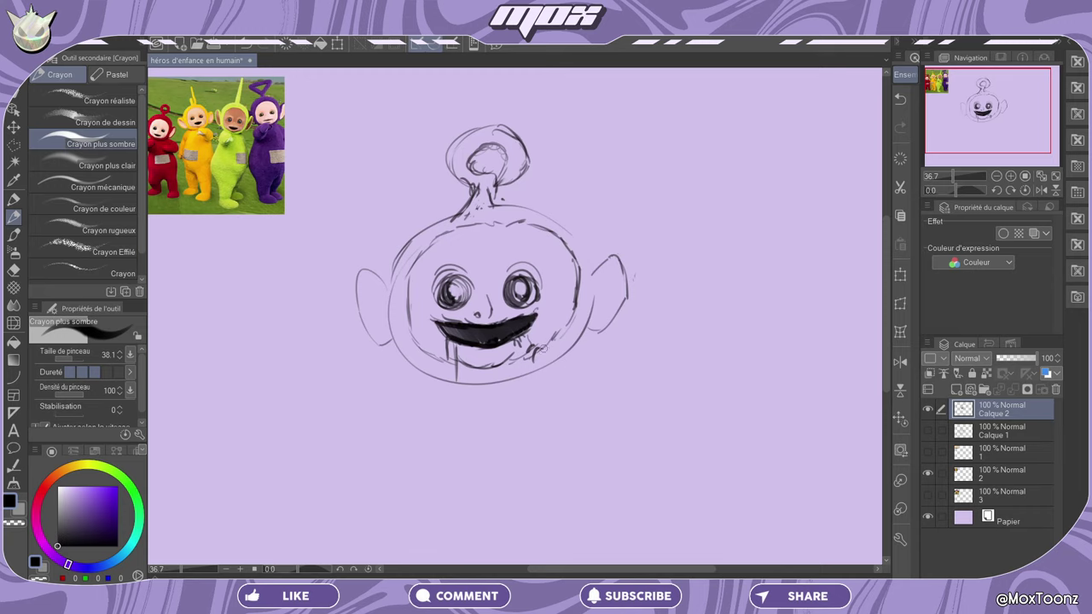
mouse_move(539, 344)
left_mouse_down()
mouse_move(549, 357)
mouse_move(539, 352)
left_mouse_up()
left_click(901, 101)
left_click(902, 103)
left_click(904, 104)
left_click(902, 101)
left_click(902, 101)
left_click(903, 101)
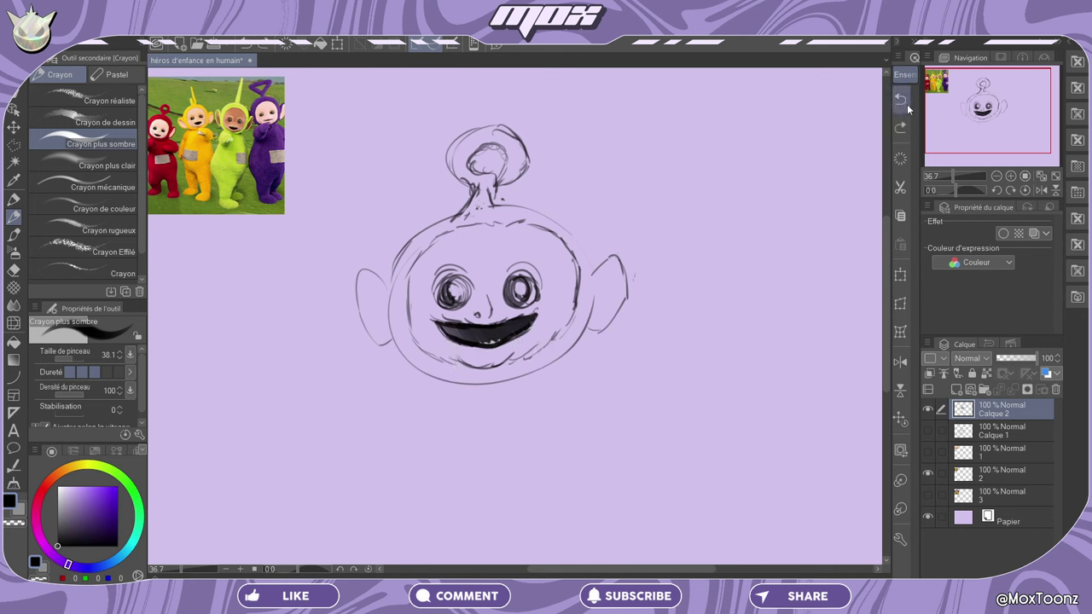
- Darken the mouth filling and reinforce the lower lip edge with short strokes
left_click_drag(490, 338, 453, 341)
left_click_drag(464, 349, 476, 348)
left_click_drag(504, 346, 514, 343)
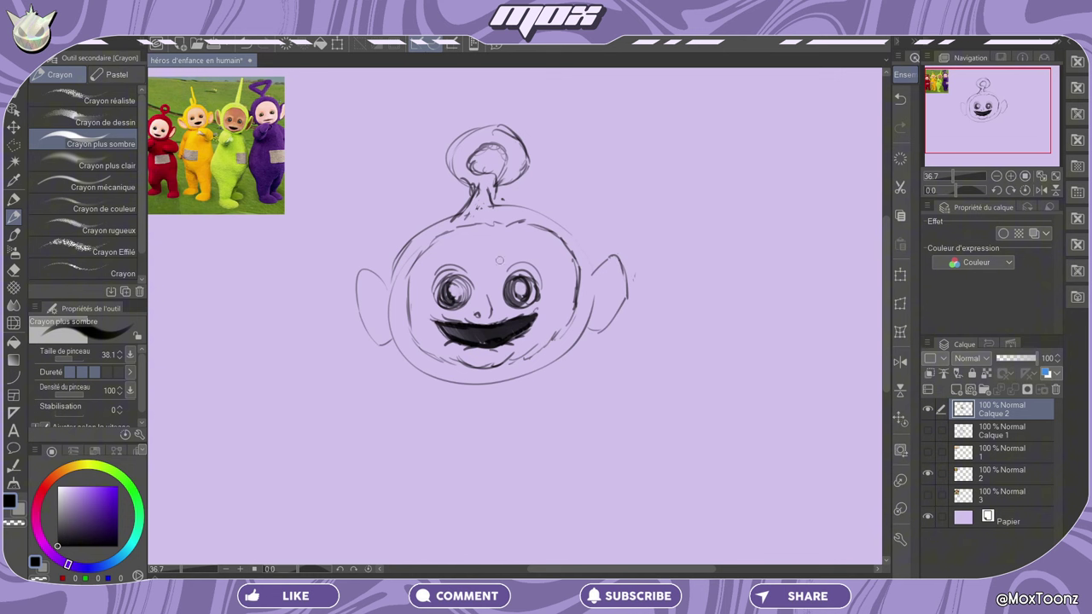
- Darken the outlines of both eyes and add inner folds and tufts to the two ears
mouse_move(434, 281)
left_mouse_down()
mouse_move(536, 271)
mouse_move(442, 304)
mouse_move(439, 288)
mouse_move(464, 277)
left_mouse_up()
left_click_drag(505, 281, 534, 305)
left_click_drag(436, 298, 467, 309)
left_click_drag(368, 280, 375, 328)
left_click_drag(597, 281, 632, 254)
- Sketch the shoulders and body sides below the head, with a jagged fur fringe under the chin
left_click_drag(405, 359, 348, 418)
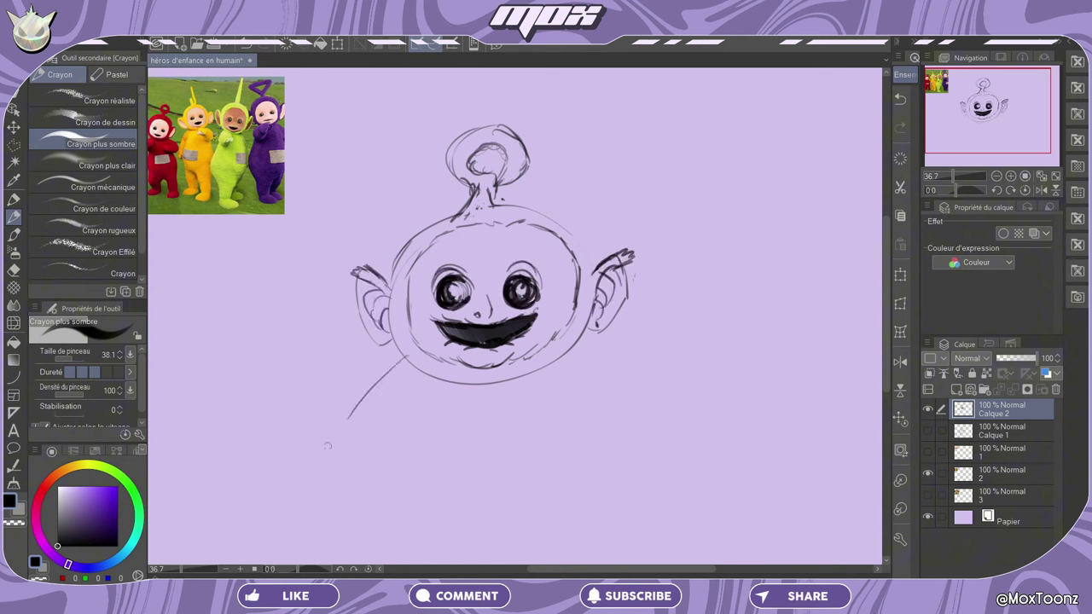
left_click_drag(590, 339, 624, 377)
left_click_drag(383, 392, 317, 496)
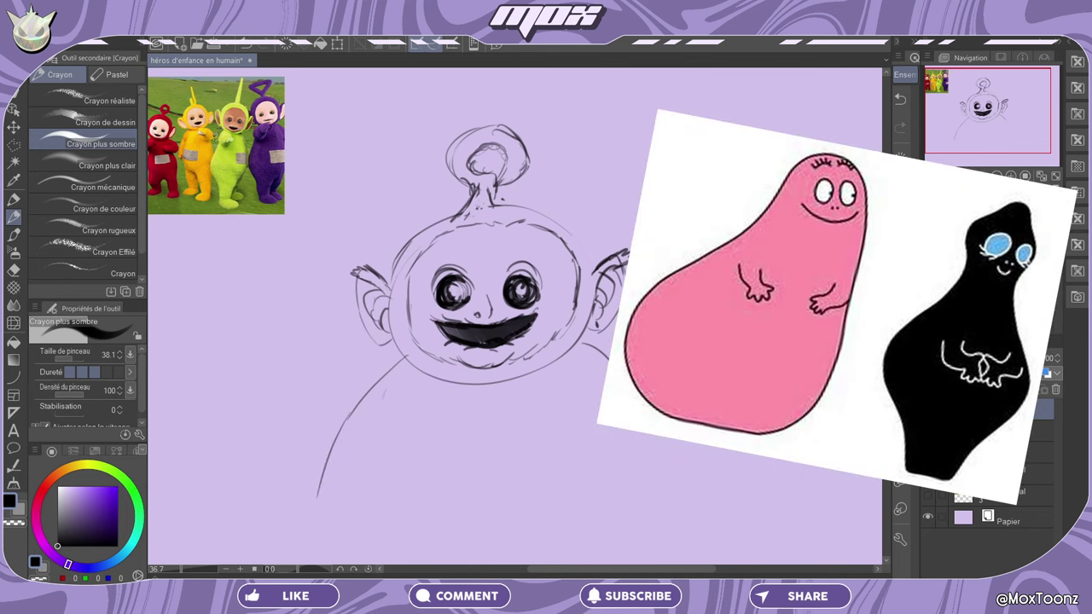
left_click_drag(442, 385, 517, 383)
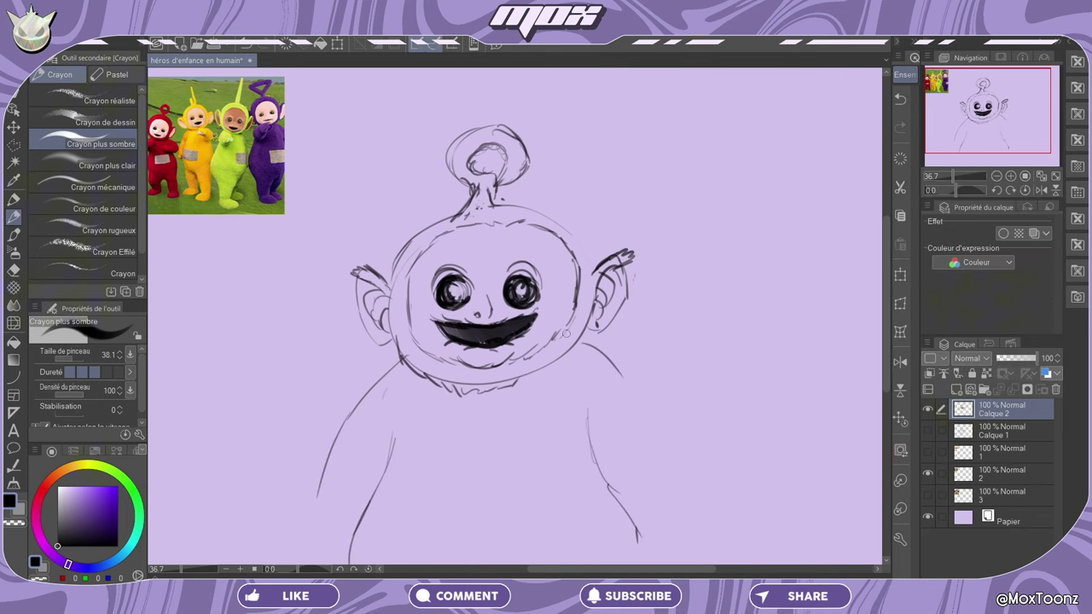
key("ctrl+z")
- Draw the tank top's straps and neckline on the torso, with a scribbled patch on the chest
mouse_move(439, 385)
left_mouse_down()
mouse_move(587, 356)
mouse_move(411, 448)
left_mouse_up()
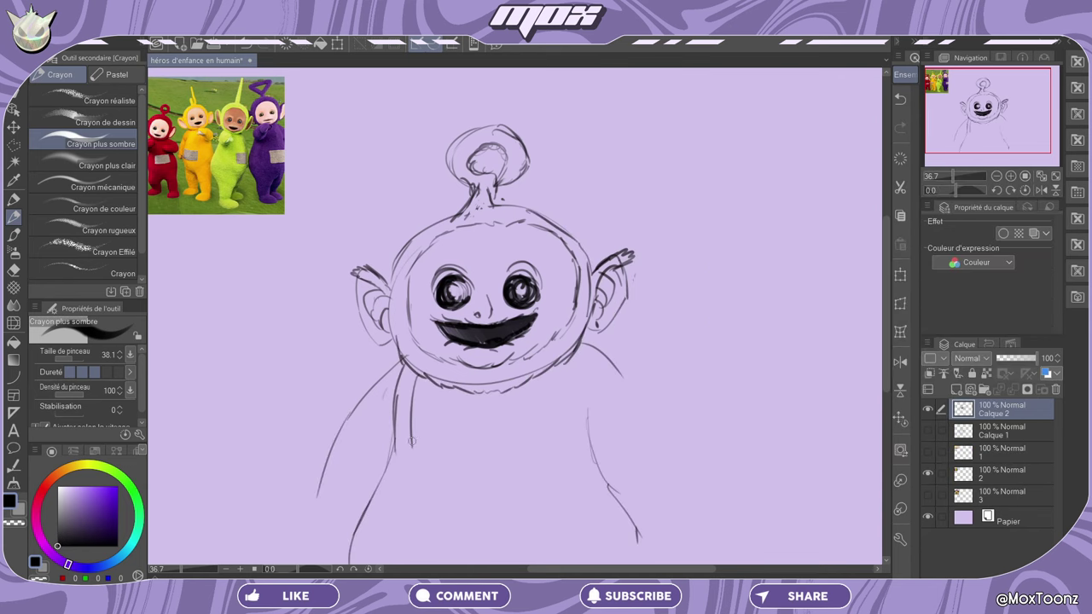
left_click_drag(419, 497, 439, 512)
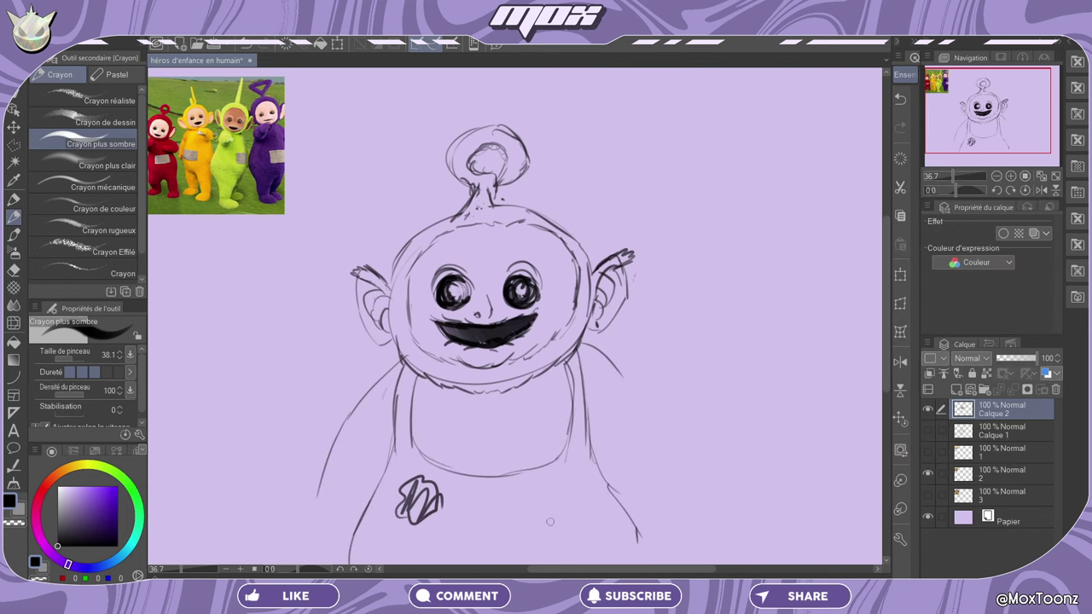
left_click_drag(554, 500, 564, 563)
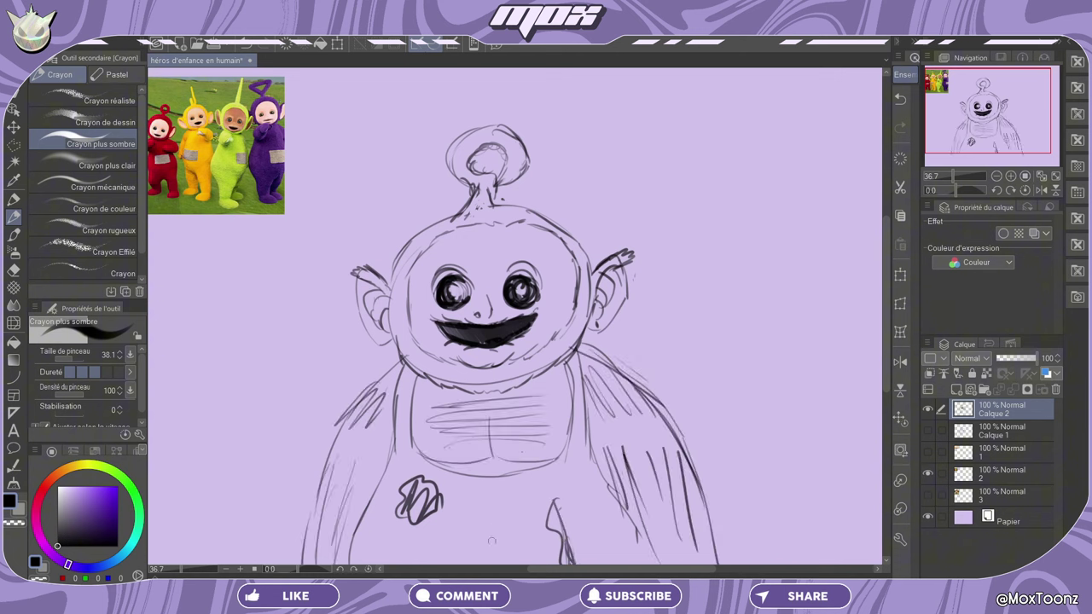
- Add a short vertical line down the belly and reinforce the outer contours of both arms
left_click_drag(491, 540, 497, 562)
left_click_drag(404, 364, 309, 515)
left_click_drag(330, 442, 296, 563)
left_click_drag(606, 358, 706, 510)
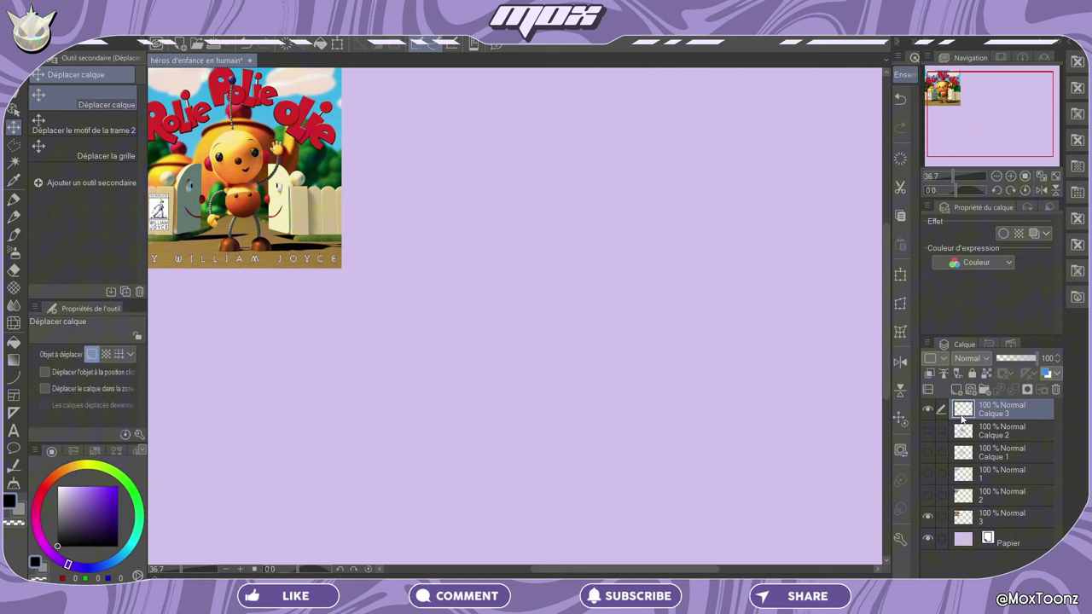
- Sketch the Rolie Polie Olie character's round head with dark almond eyes and a small nose, using the darker pencil
left_click(14, 219)
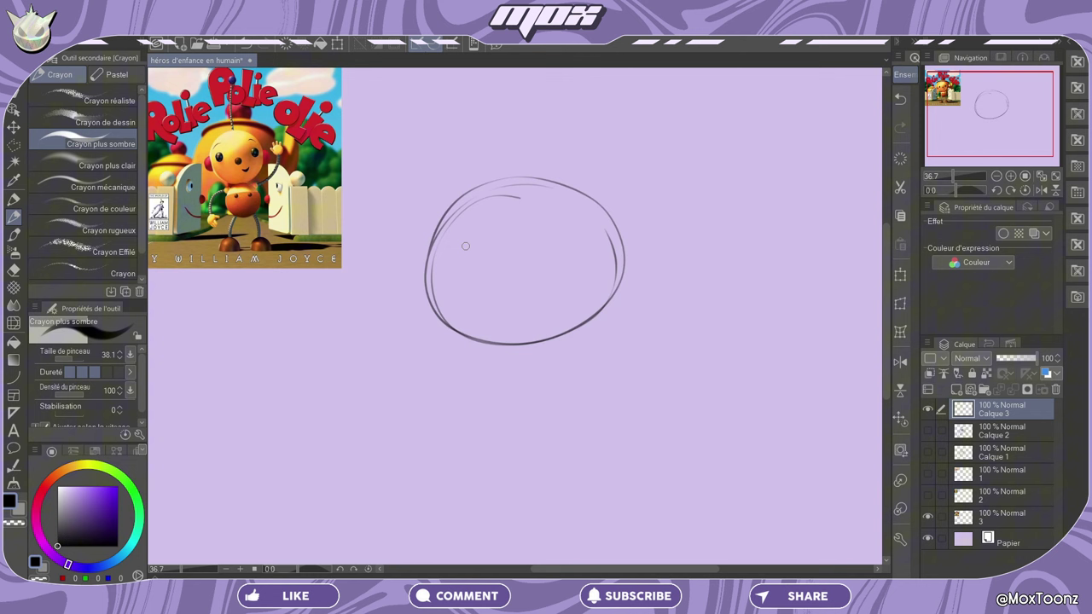
left_click_drag(453, 260, 482, 261)
mouse_move(557, 254)
left_mouse_down()
mouse_move(593, 254)
mouse_move(579, 259)
left_mouse_up()
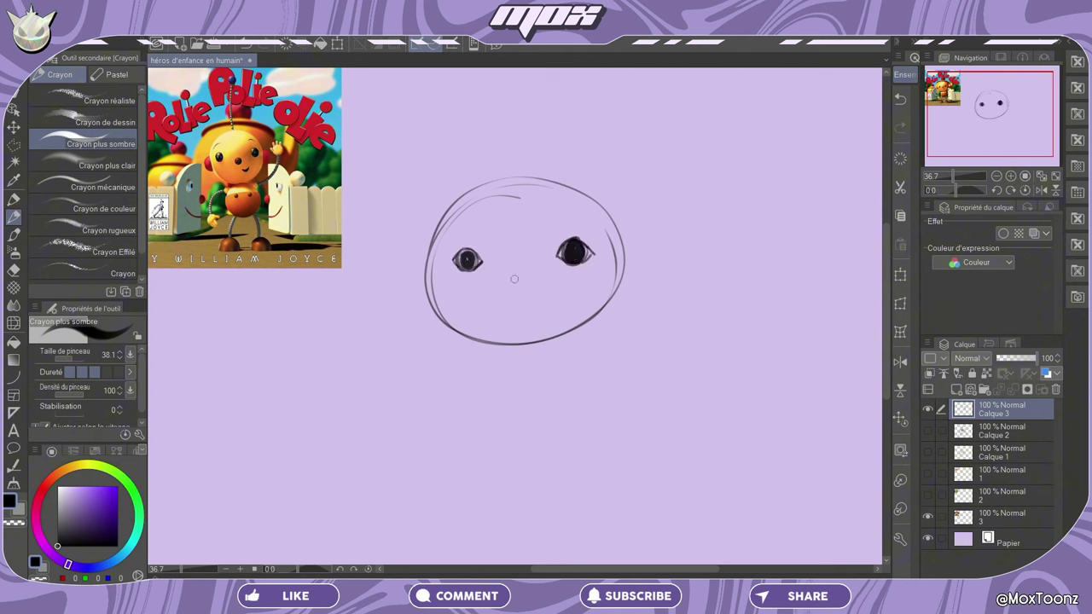
left_click_drag(499, 284, 530, 284)
left_click_drag(513, 255, 504, 271)
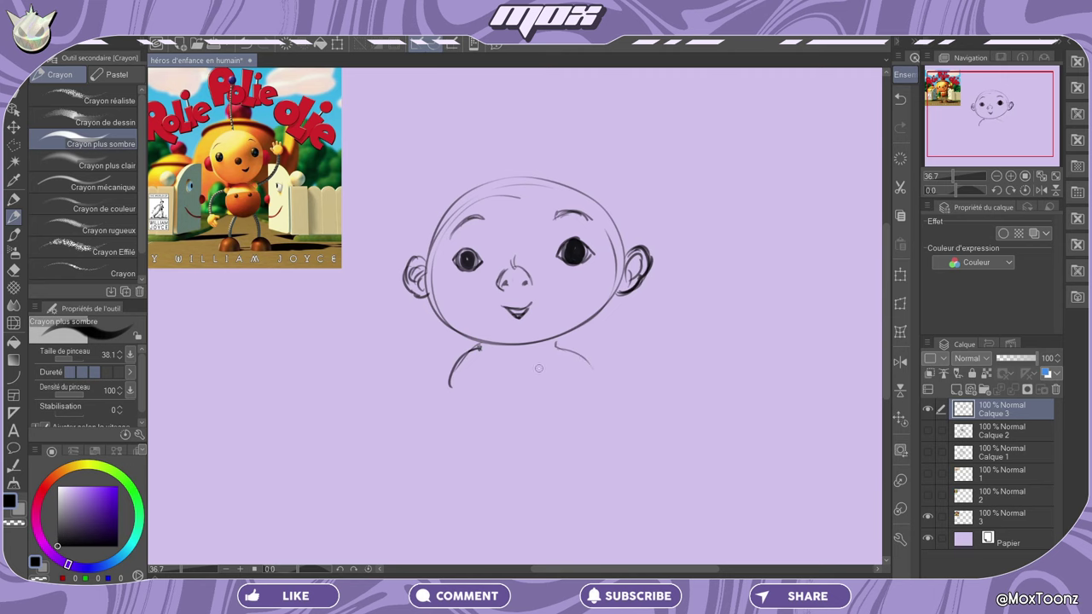
- Sketch a rounded torso below the head with loose curved strokes along its sides and underside
mouse_move(480, 346)
left_mouse_down()
mouse_move(463, 409)
mouse_move(494, 433)
left_mouse_up()
left_click_drag(449, 382, 524, 444)
mouse_move(460, 413)
left_mouse_down()
mouse_move(539, 444)
mouse_move(605, 403)
left_mouse_up()
left_click_drag(539, 454, 587, 360)
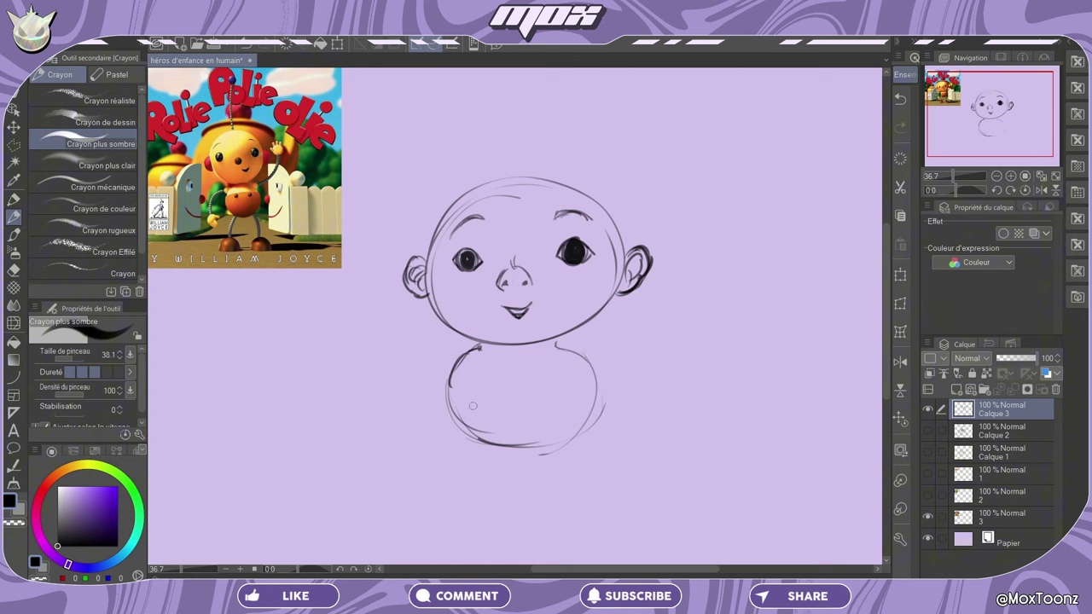
left_click_drag(450, 365, 498, 443)
mouse_move(505, 176)
left_mouse_down()
mouse_move(515, 134)
mouse_move(511, 183)
mouse_move(526, 86)
mouse_move(519, 108)
mouse_move(557, 68)
mouse_move(533, 75)
left_mouse_up()
left_click(896, 97)
left_click(896, 97)
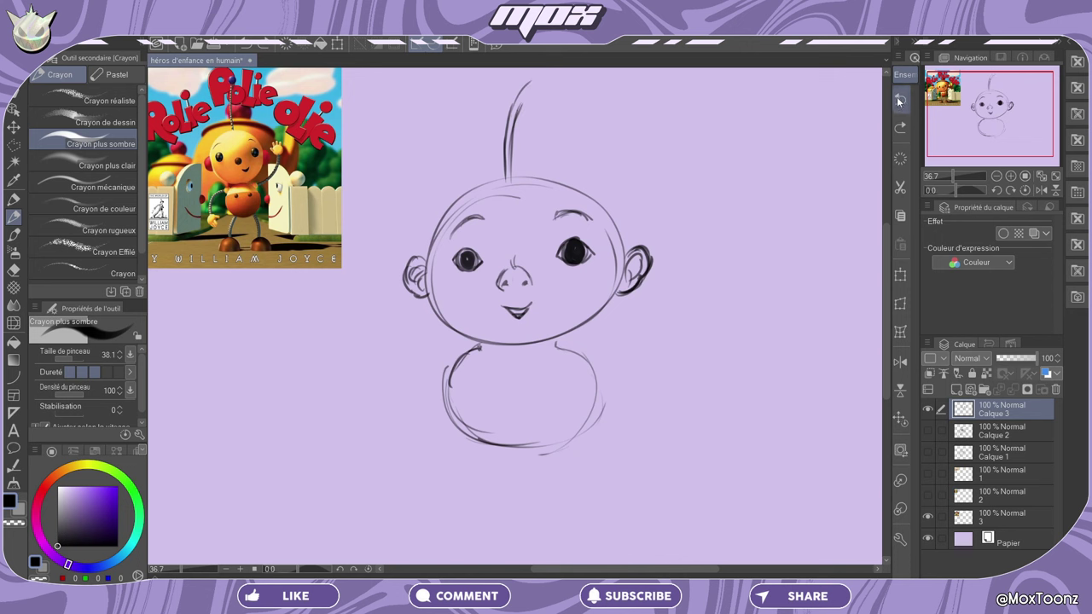
left_click(896, 98)
left_click(895, 97)
left_click(895, 97)
- Draw a snug cap over the top of the head, topped by an antenna with a round ball
left_click_drag(428, 249, 454, 184)
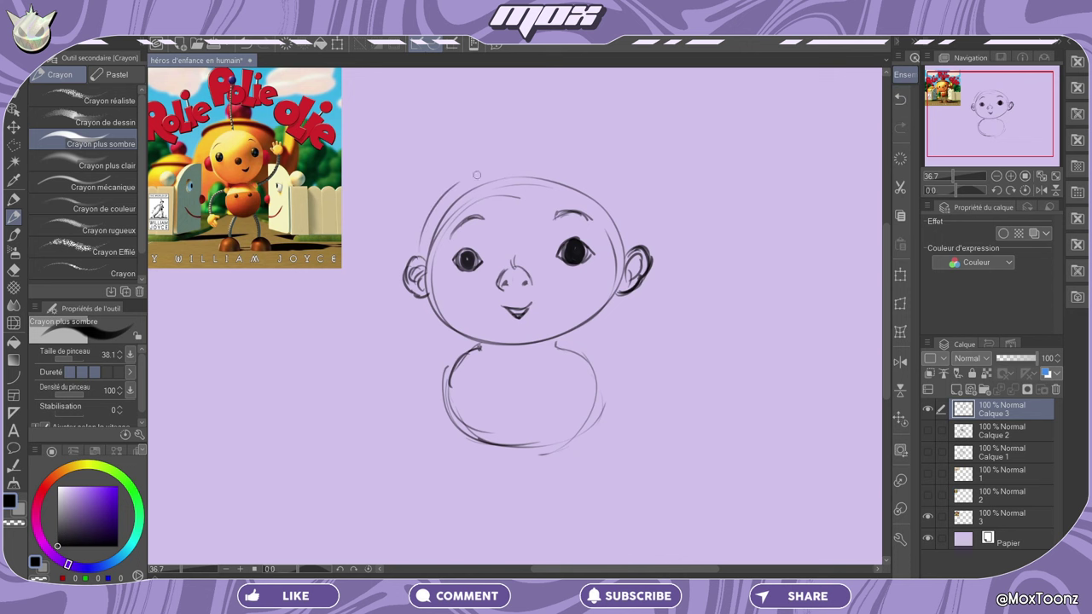
mouse_move(430, 223)
left_mouse_down()
mouse_move(517, 174)
mouse_move(551, 170)
mouse_move(617, 224)
left_mouse_up()
left_click_drag(596, 193, 620, 238)
mouse_move(421, 264)
left_mouse_down()
mouse_move(461, 207)
mouse_move(621, 225)
left_mouse_up()
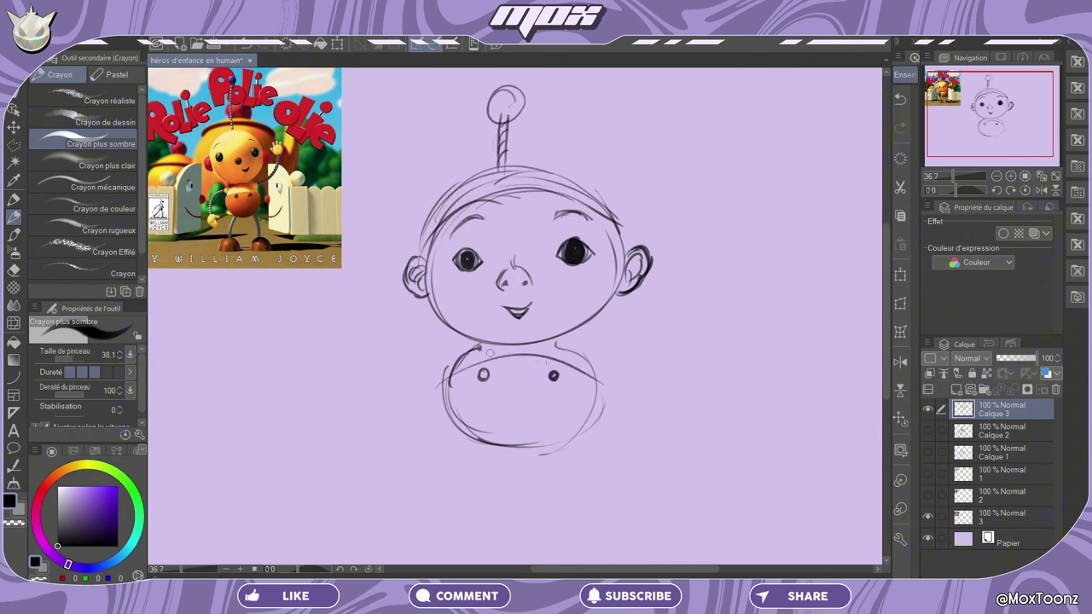
- Draw two short overall straps rising from the torso's curved neckline to the chin, above the round buttons
left_click_drag(481, 344, 488, 362)
left_click_drag(553, 345, 551, 365)
left_click_drag(562, 346, 559, 365)
- Add small hair curls below both ears, at the temples and on the forehead under the cap's edge
left_click_drag(418, 231, 421, 261)
left_click_drag(421, 298, 477, 340)
mouse_move(562, 337)
left_mouse_down()
mouse_move(612, 316)
mouse_move(614, 298)
left_mouse_up()
left_click_drag(612, 228, 616, 252)
left_click_drag(505, 198, 537, 203)
- Draw two thin arms stretching outward and downward from the shoulders
mouse_move(444, 369)
left_mouse_down()
mouse_move(380, 432)
mouse_move(396, 425)
left_mouse_up()
left_click_drag(404, 418, 327, 458)
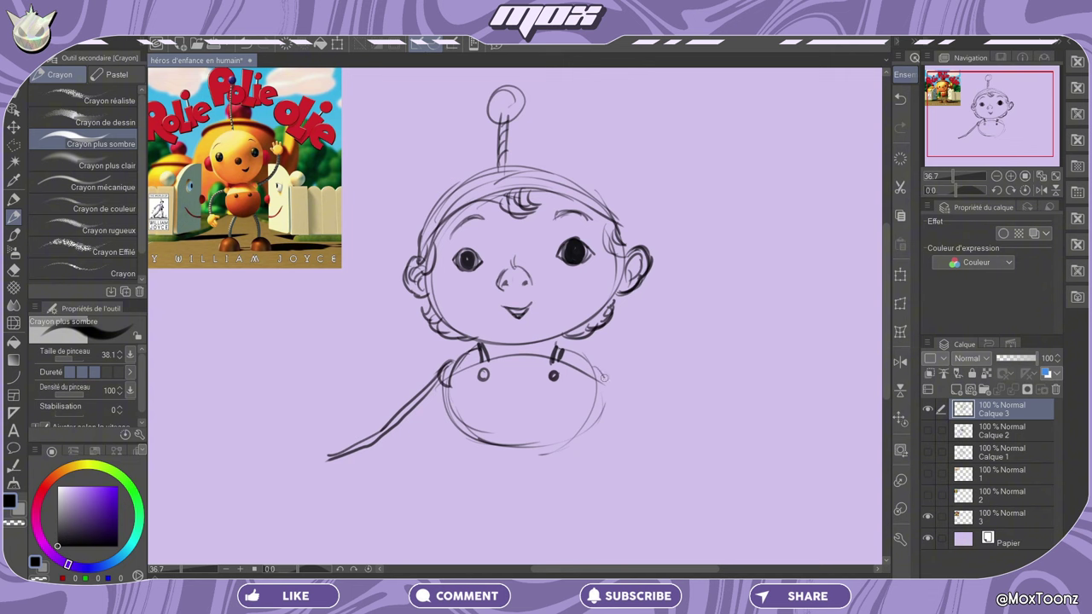
mouse_move(601, 374)
left_mouse_down()
mouse_move(717, 442)
mouse_move(620, 401)
mouse_move(718, 452)
left_mouse_up()
- Draw both hands at the arm ends as round palms with short, rounded fingers and a raised thumb
mouse_move(979, 138)
left_mouse_down()
mouse_move(986, 100)
mouse_move(979, 136)
left_mouse_up()
mouse_move(309, 445)
left_mouse_down()
mouse_move(312, 425)
mouse_move(318, 451)
mouse_move(291, 461)
left_mouse_up()
left_click_drag(290, 465, 292, 478)
left_click_drag(295, 483, 312, 482)
left_click_drag(305, 452, 310, 467)
left_click_drag(721, 440, 739, 474)
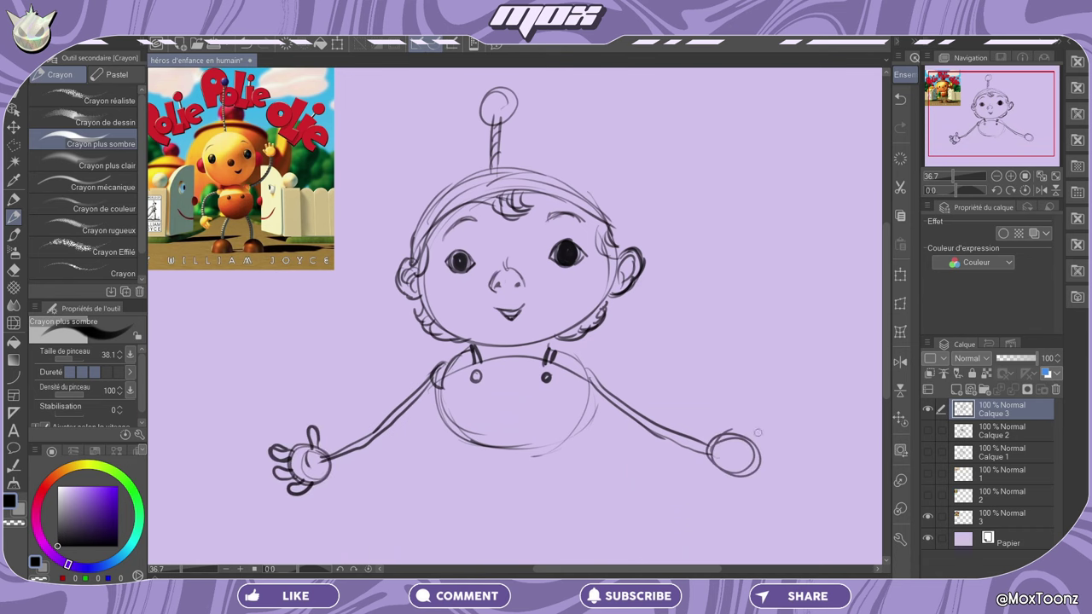
left_click_drag(721, 437, 734, 433)
mouse_move(730, 442)
left_mouse_down()
mouse_move(734, 462)
mouse_move(765, 439)
mouse_move(769, 452)
left_mouse_up()
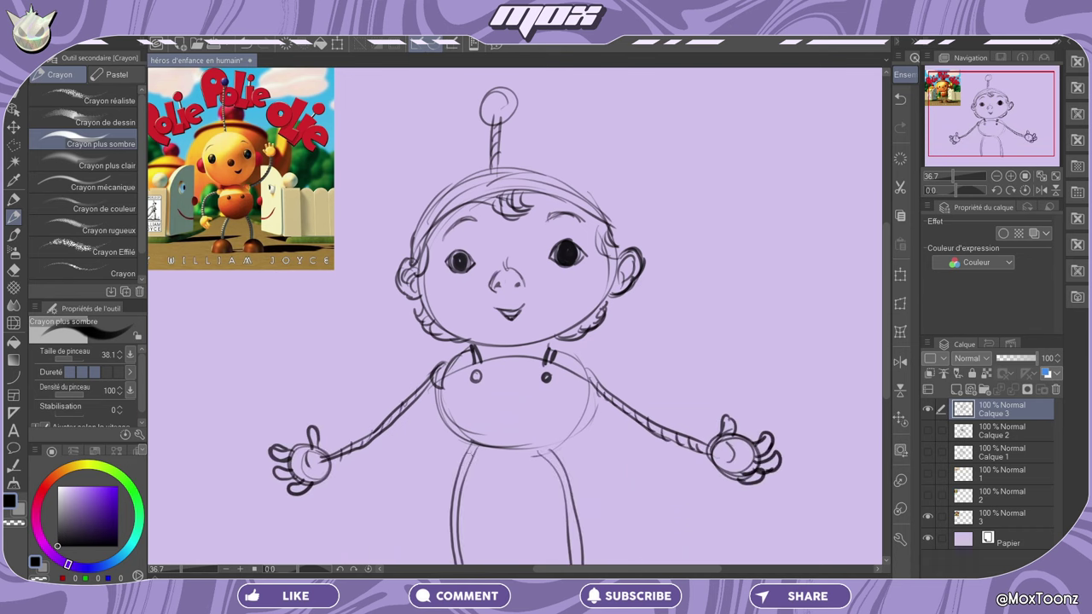
- Draw two thin legs descending from the underside of the torso to the canvas edge, with small rings across them
left_click_drag(474, 452, 452, 564)
left_click_drag(552, 465, 580, 561)
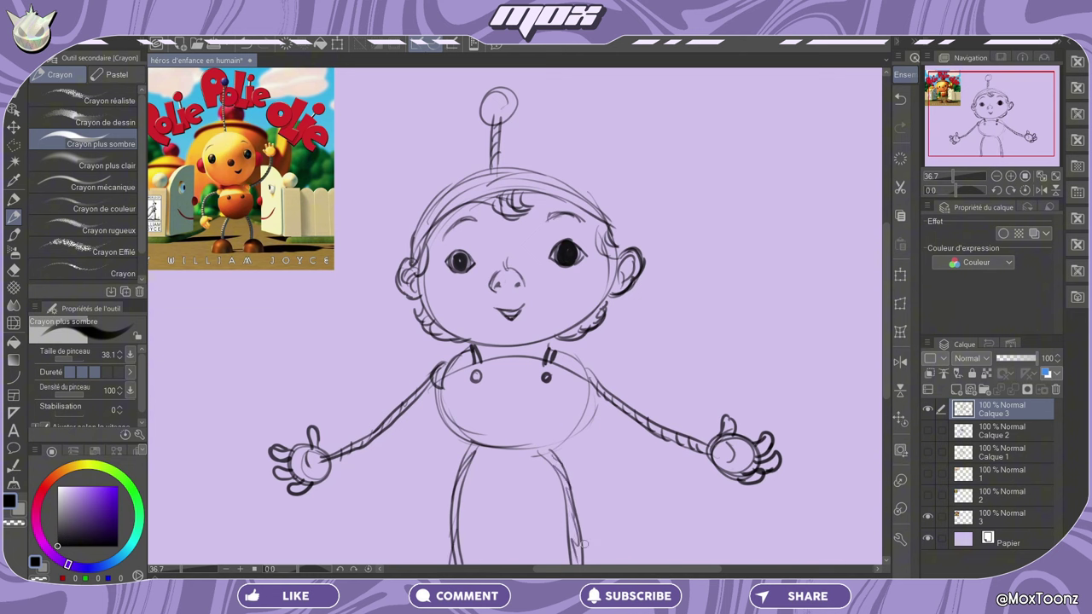